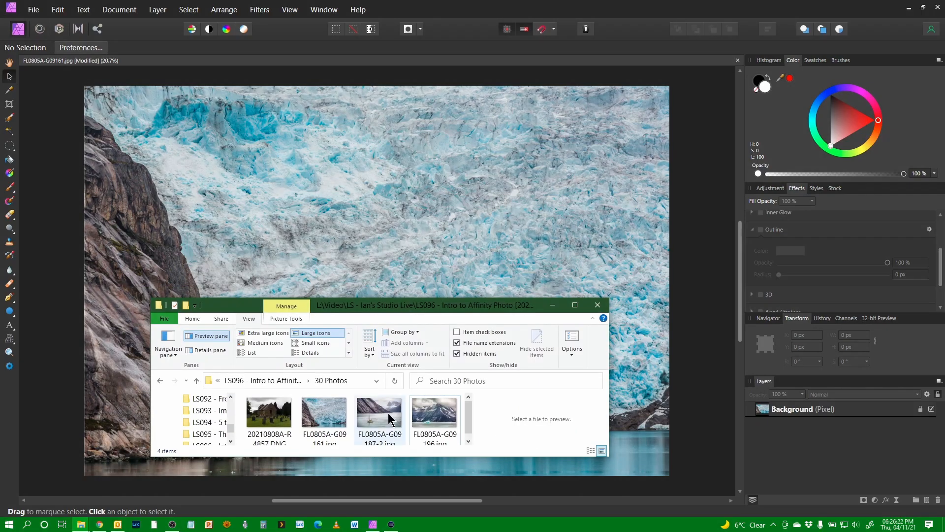
Open FL0805A-G09187-2.jpg as a separate document and close it again
{"action": "mouse_move", "coordinate": [383, 418]}
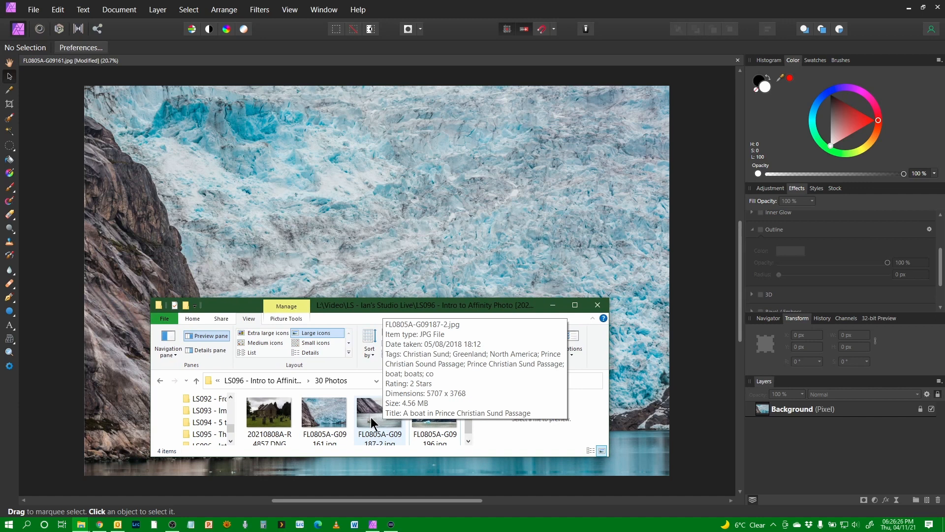
{"action": "left_click", "coordinate": [373, 422]}
{"action": "left_click_drag", "start_coordinate": [372, 422], "coordinate": [345, 51]}
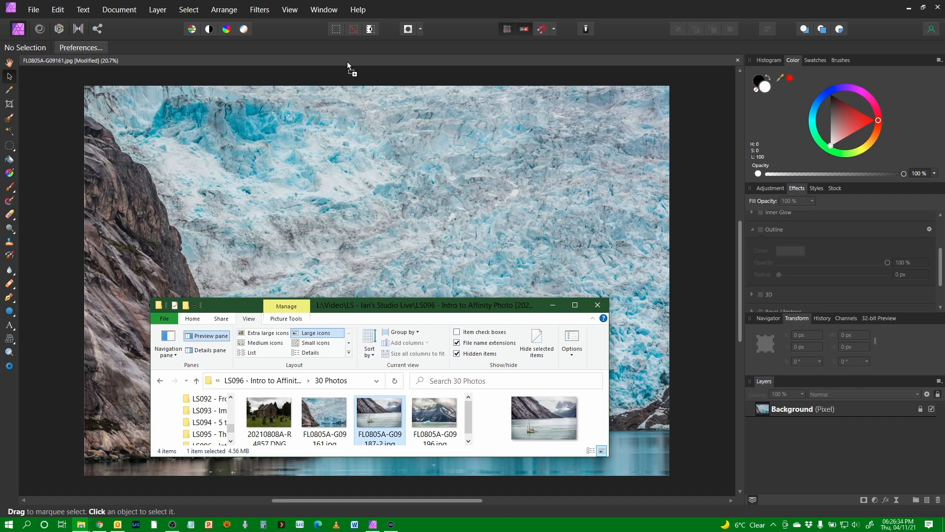
{"action": "left_click_drag", "start_coordinate": [347, 61], "coordinate": [348, 60]}
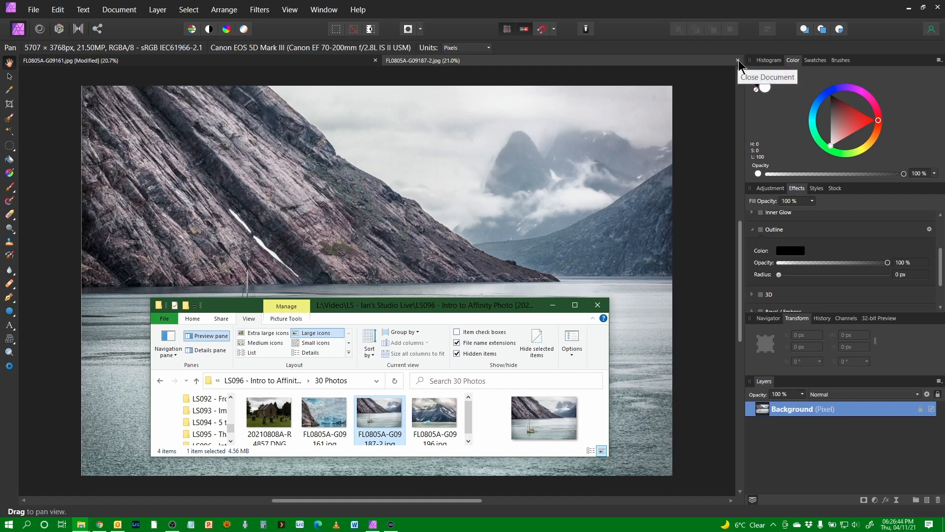
{"action": "left_click", "coordinate": [739, 60]}
{"action": "left_click", "coordinate": [739, 60]}
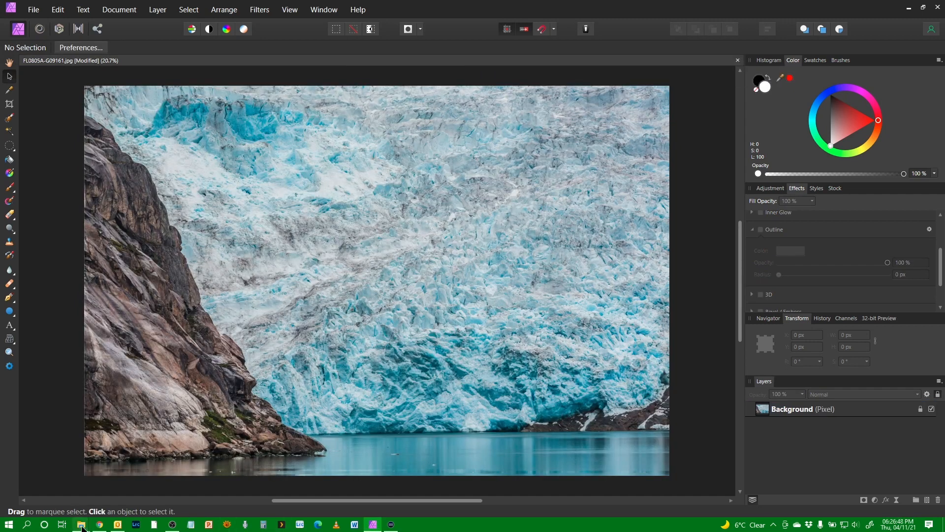
Place FL0805A-G09187-2.jpg over the glacier photo as an inset image about 3389 px wide and 2238 px high
{"action": "mouse_move", "coordinate": [82, 526]}
{"action": "left_click", "coordinate": [52, 480]}
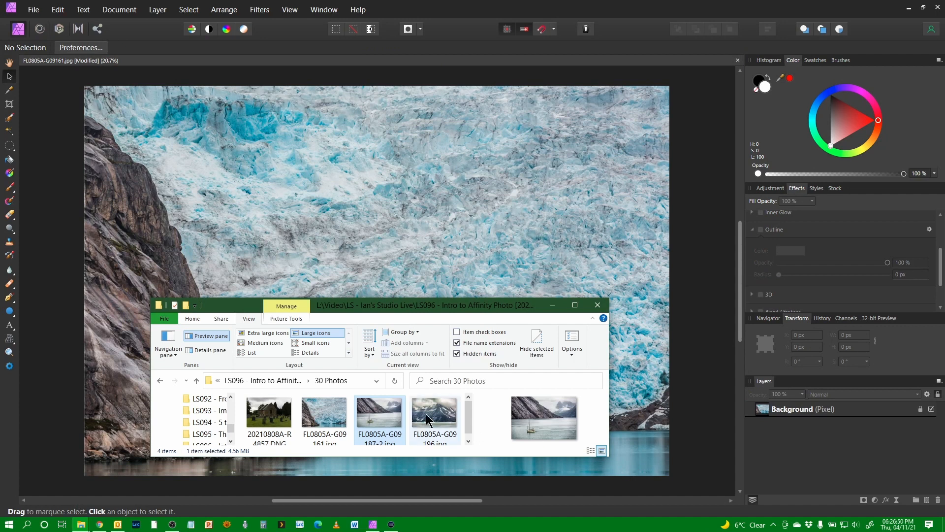
{"action": "left_click_drag", "start_coordinate": [375, 424], "coordinate": [621, 297]}
{"action": "left_click_drag", "start_coordinate": [636, 435], "coordinate": [344, 199]}
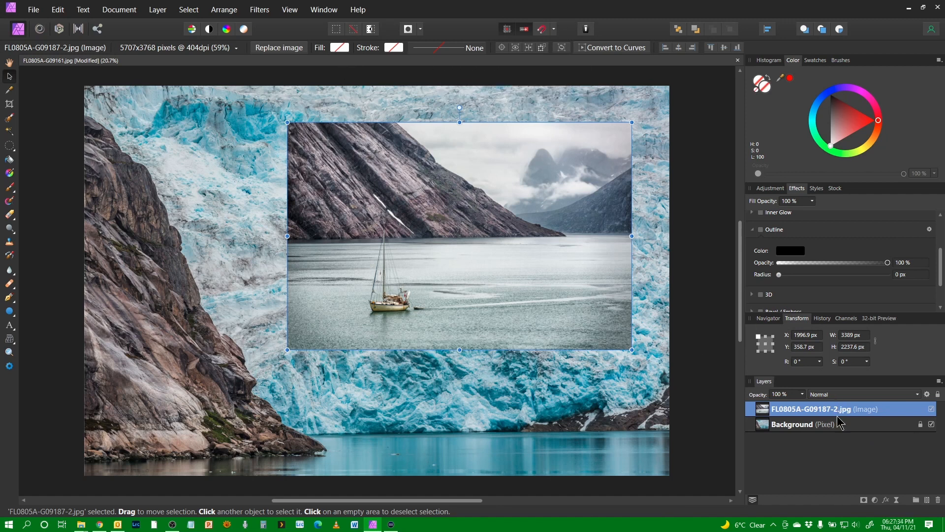
Duplicate the sailboat image layer and rasterize the upper copy with the original layer hidden
{"action": "right_click", "coordinate": [796, 415]}
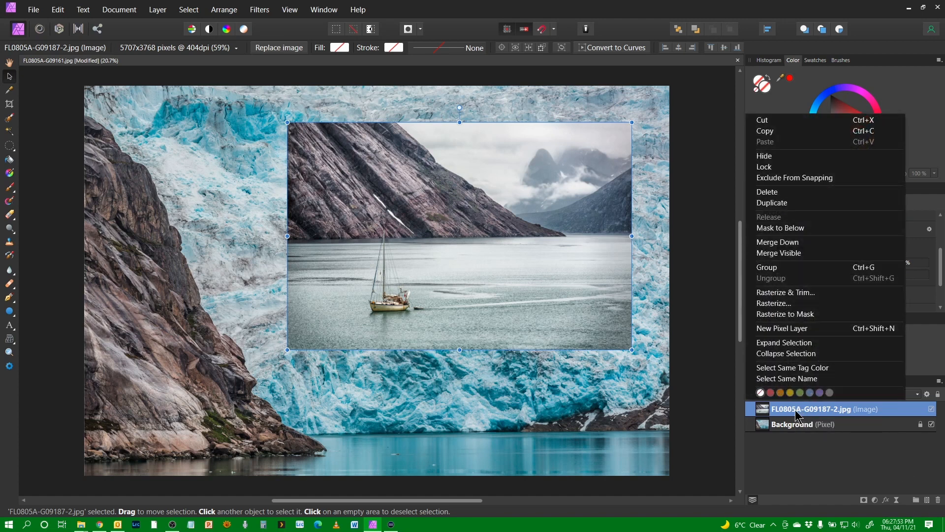
{"action": "left_click", "coordinate": [821, 210]}
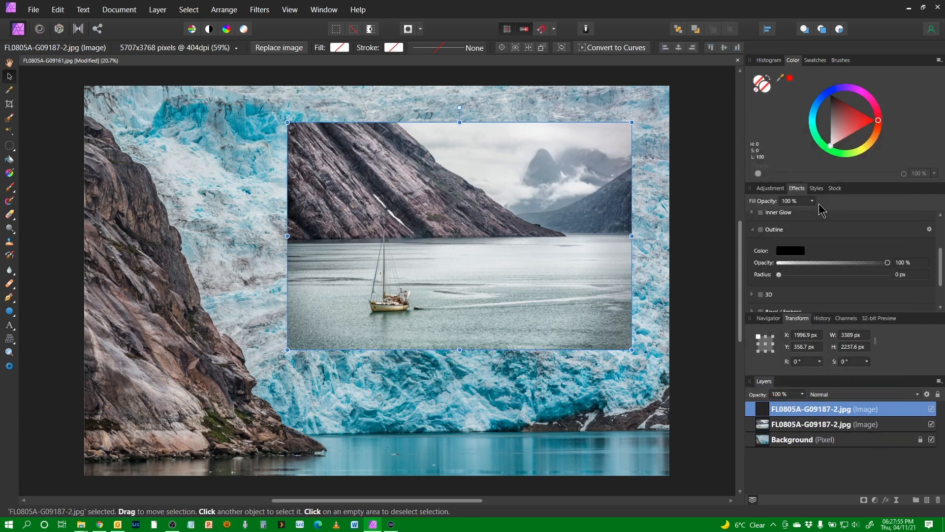
{"action": "left_click", "coordinate": [931, 424]}
{"action": "right_click", "coordinate": [810, 409]}
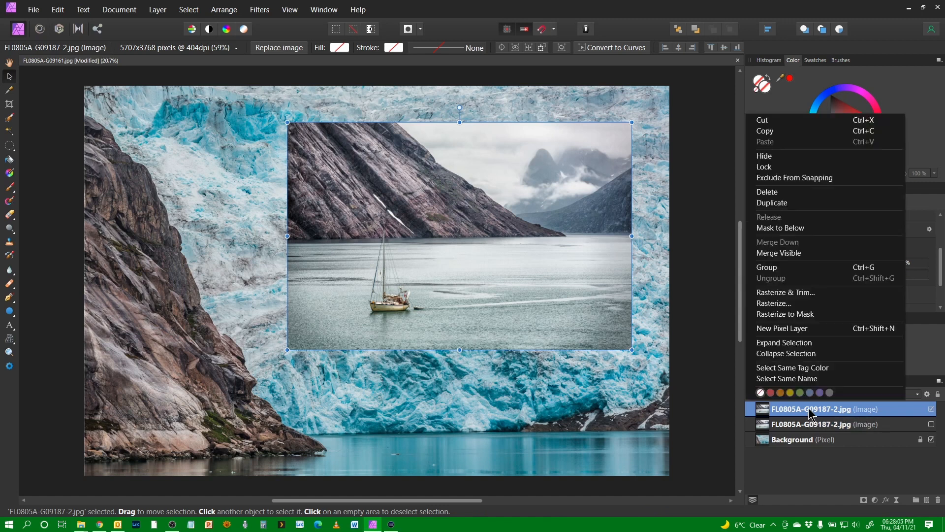
{"action": "left_click", "coordinate": [819, 303]}
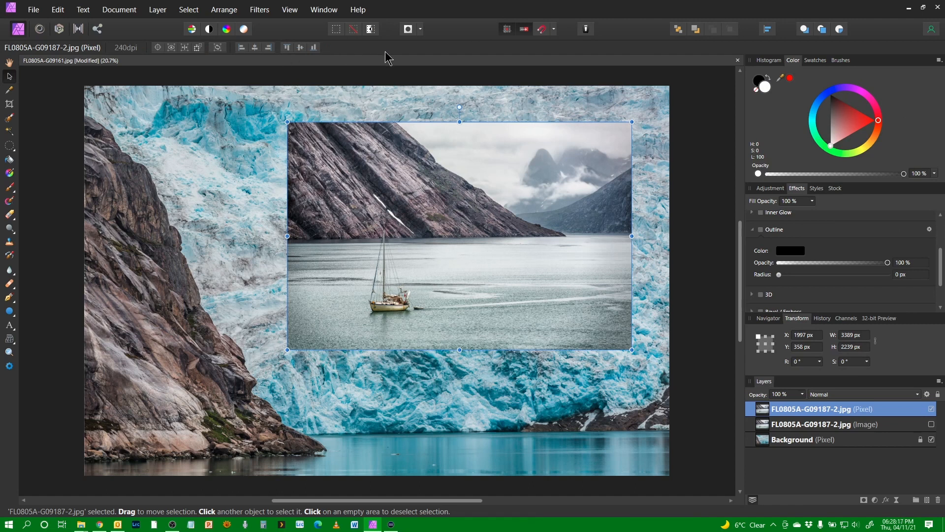
Show the unrasterized sailboat layer instead of its rasterized copy, and browse its replacement photos without choosing one
{"action": "left_click", "coordinate": [803, 426]}
{"action": "left_click", "coordinate": [931, 408]}
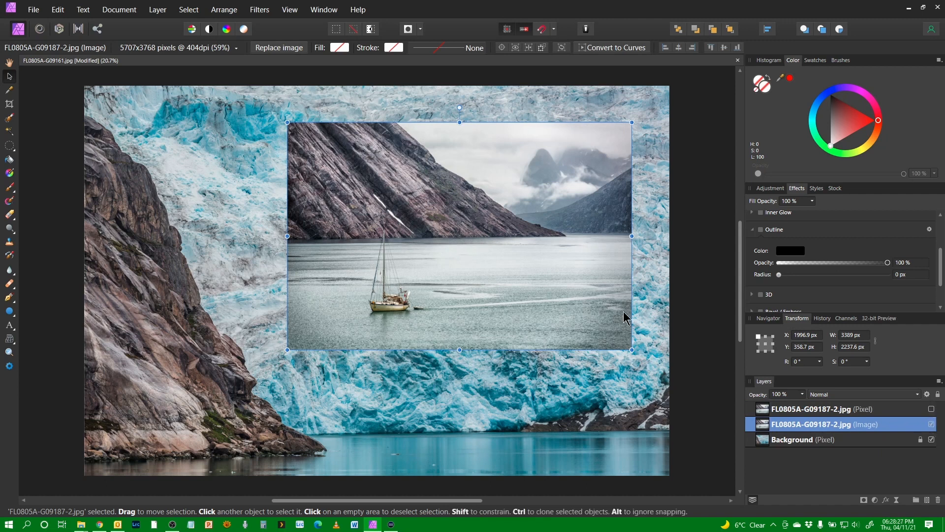
{"action": "left_click", "coordinate": [279, 49]}
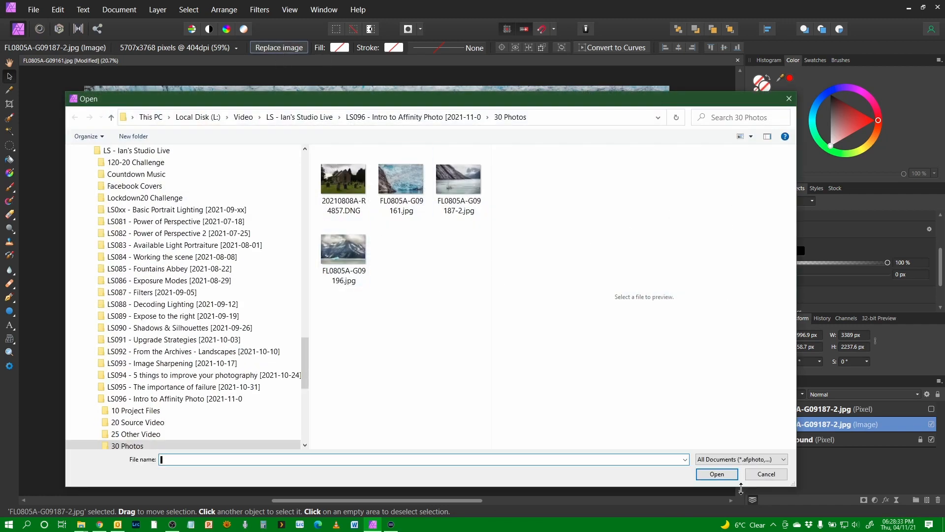
{"action": "left_click", "coordinate": [772, 474]}
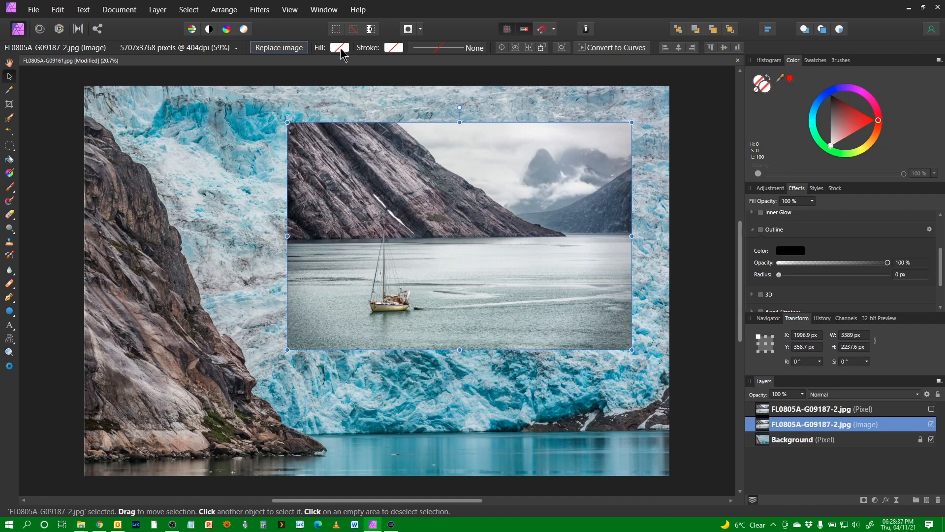
Give the sailboat image layer a white stroke 29.3 pt wide with sharp mitered corners
{"action": "left_click", "coordinate": [396, 49]}
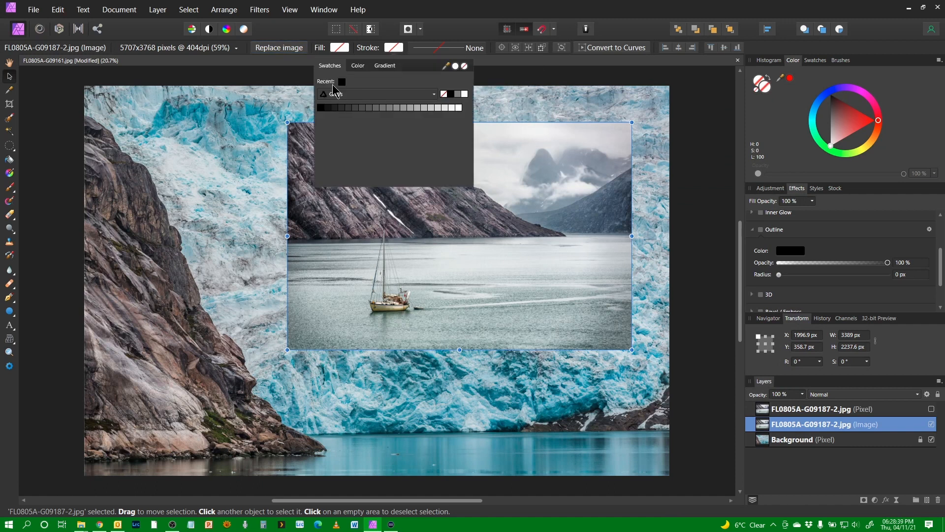
{"action": "left_click", "coordinate": [465, 93]}
{"action": "left_click", "coordinate": [422, 49]}
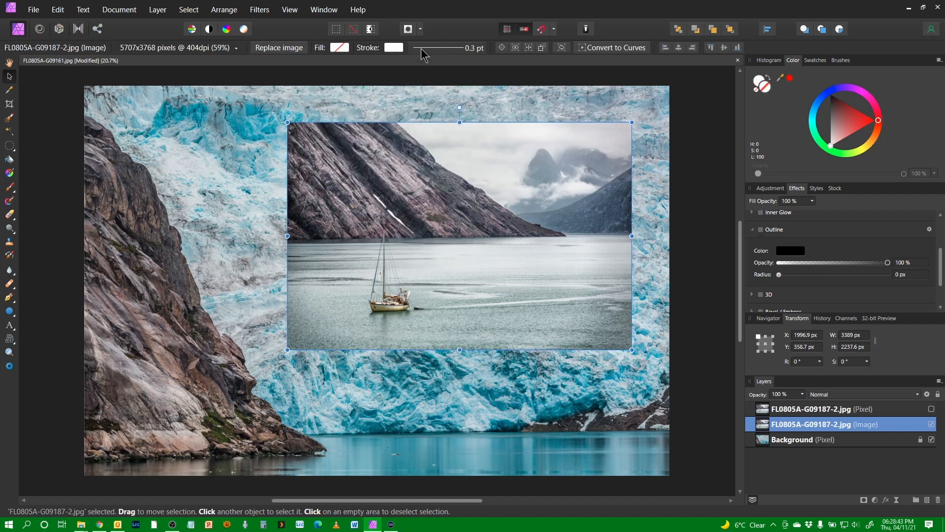
{"action": "left_click", "coordinate": [420, 48]}
{"action": "left_click_drag", "start_coordinate": [415, 84], "coordinate": [449, 92]}
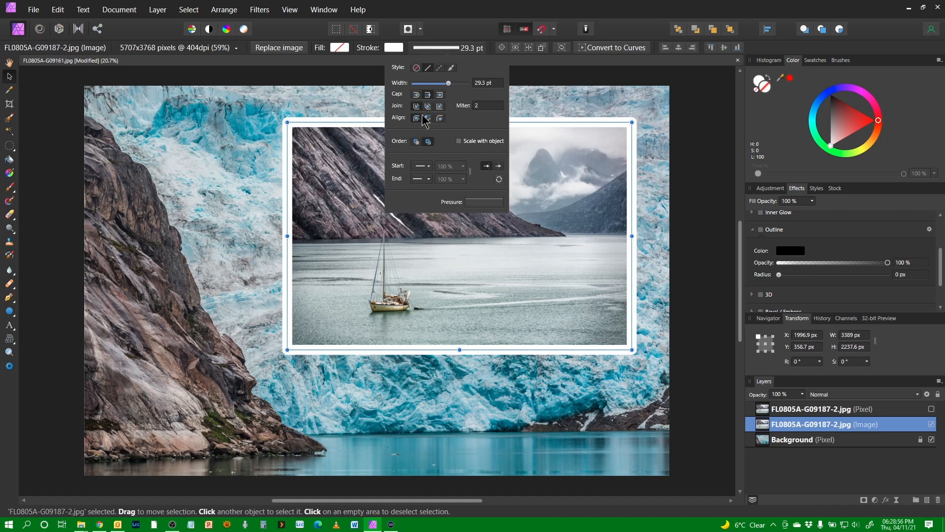
{"action": "left_click", "coordinate": [441, 107]}
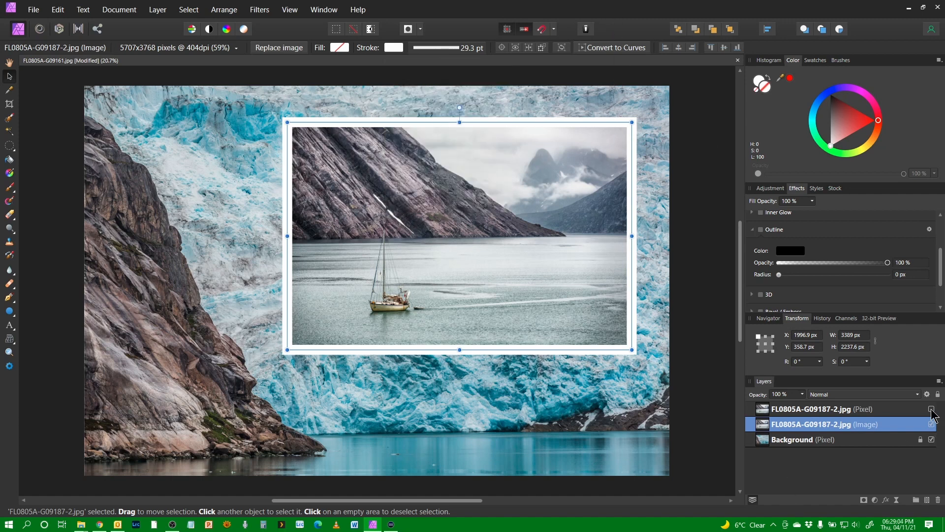
Compare the rasterized copy with the bordered image layer by switching visibility and selecting each in turn
{"action": "left_click", "coordinate": [931, 409]}
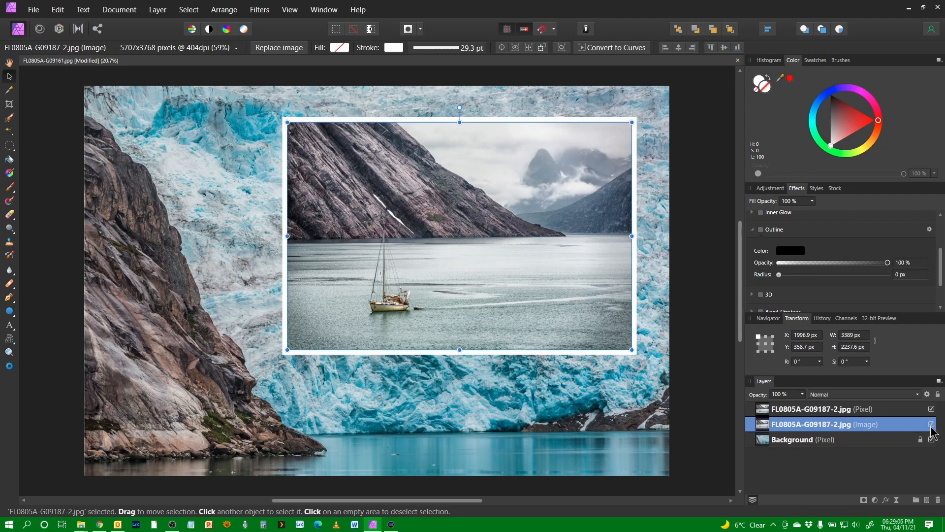
{"action": "left_click", "coordinate": [931, 425]}
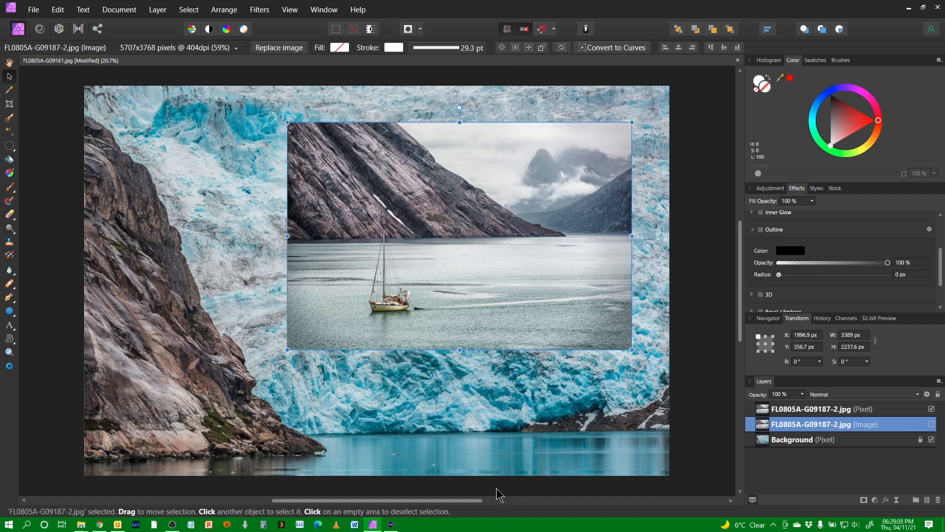
{"action": "left_click", "coordinate": [845, 410]}
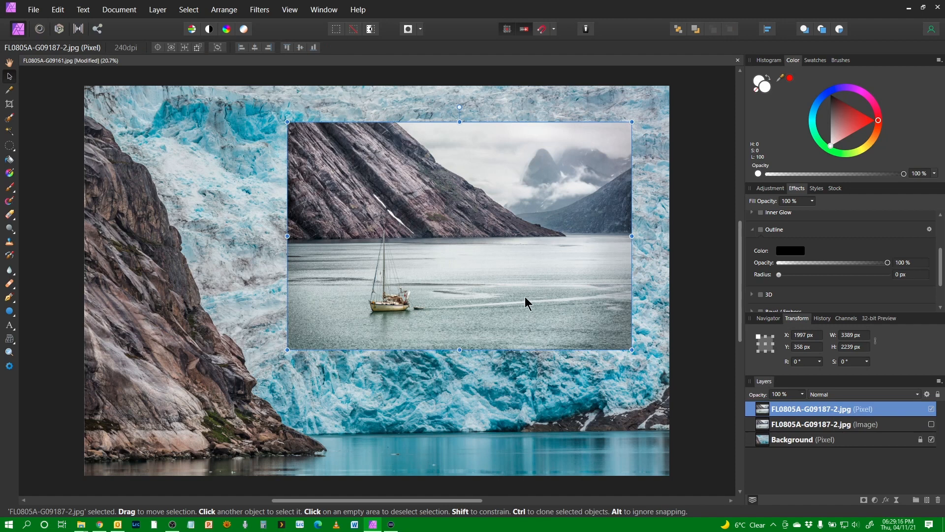
{"action": "left_click", "coordinate": [857, 426]}
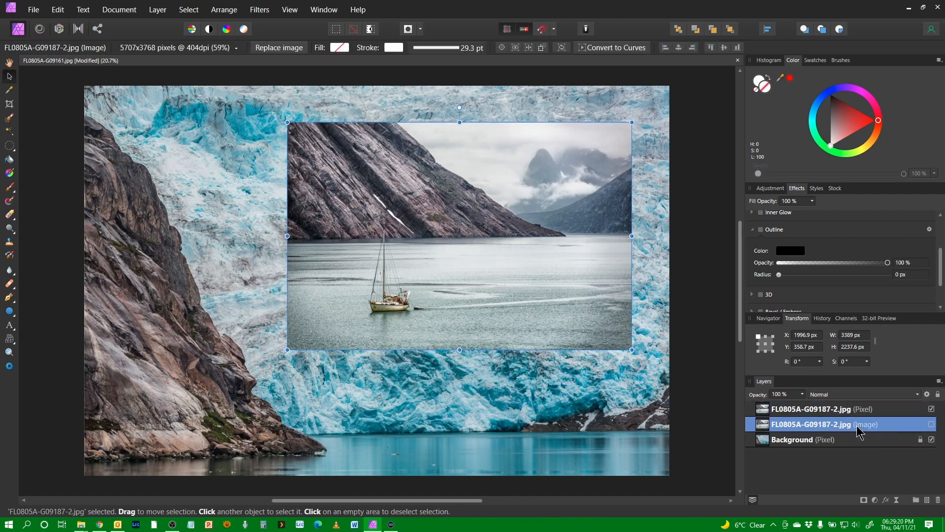
Show the bordered image layer again and delete the rasterized copy of the sailboat photo
{"action": "left_click", "coordinate": [931, 424]}
{"action": "left_click", "coordinate": [931, 408]}
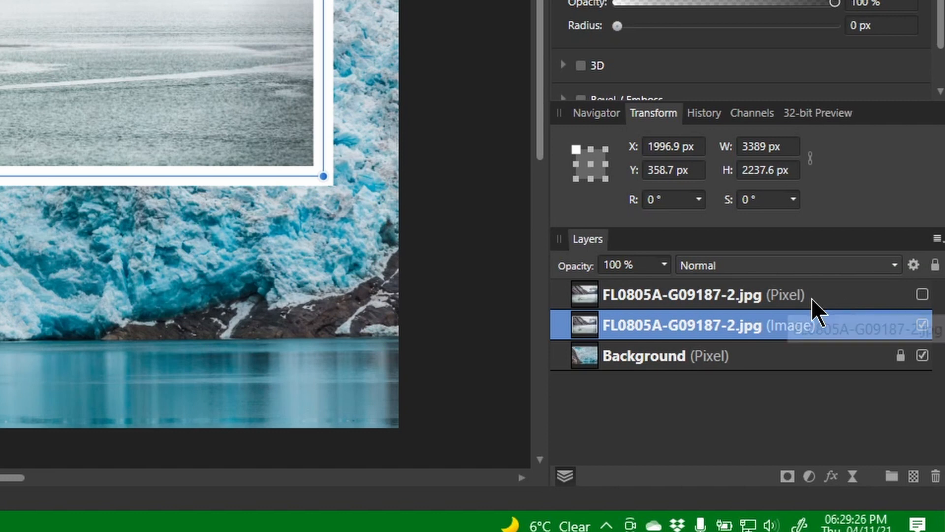
{"action": "left_click_drag", "start_coordinate": [809, 295], "coordinate": [936, 478]}
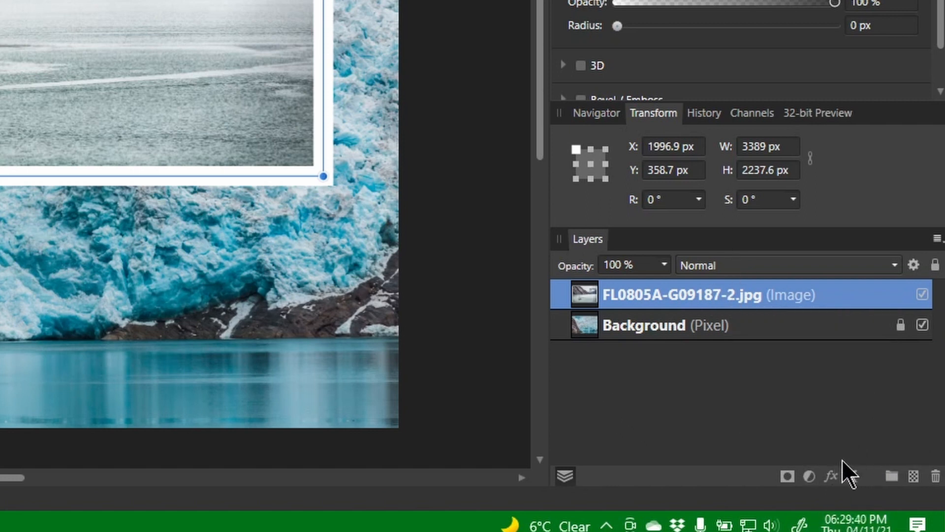
Add an outer shadow to the bordered image with a 39 px radius, 44.8 px offset and 21% intensity
{"action": "left_click", "coordinate": [831, 474]}
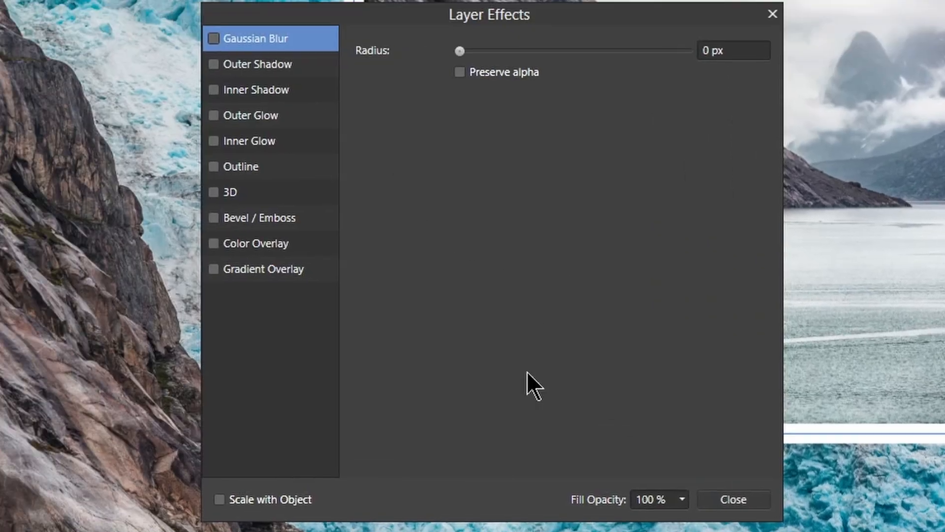
{"action": "left_click", "coordinate": [270, 64]}
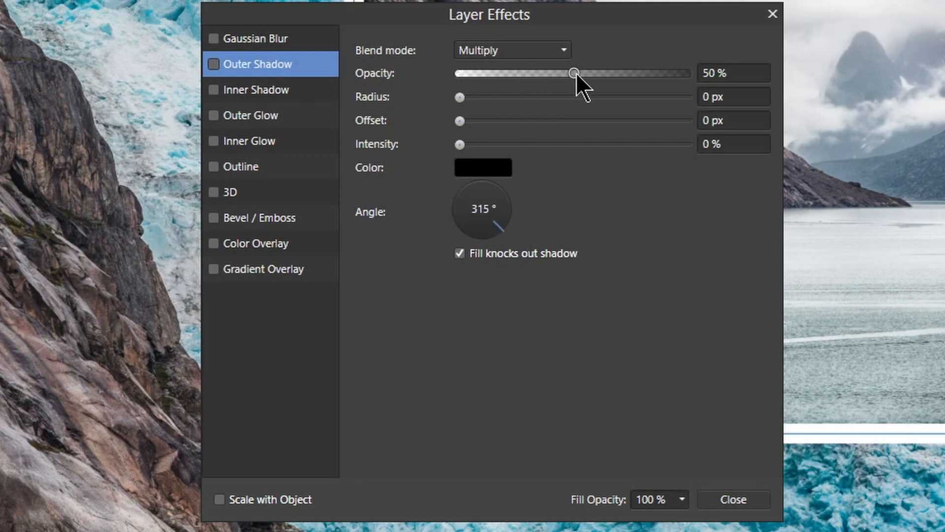
{"action": "left_click_drag", "start_coordinate": [469, 94], "coordinate": [588, 109]}
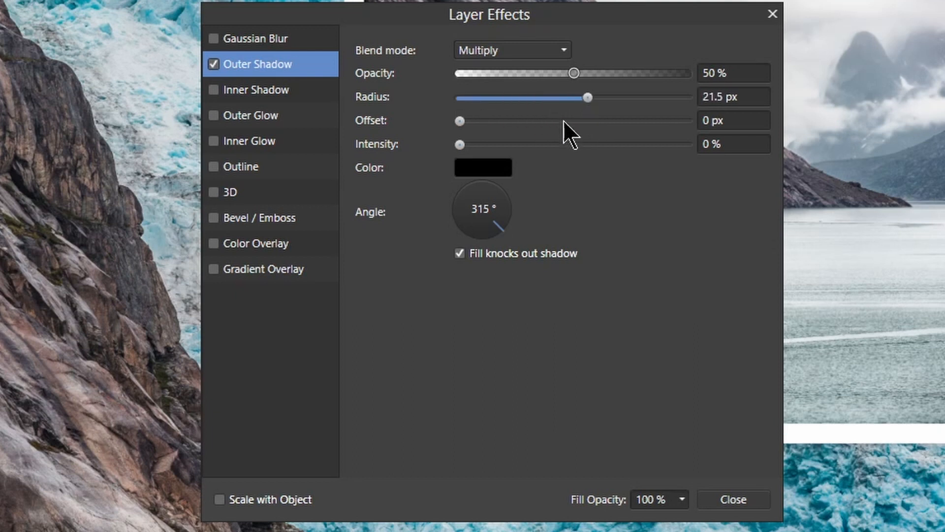
{"action": "left_click_drag", "start_coordinate": [459, 121], "coordinate": [616, 132]}
{"action": "left_click_drag", "start_coordinate": [459, 144], "coordinate": [508, 151]}
{"action": "left_click_drag", "start_coordinate": [588, 97], "coordinate": [636, 127]}
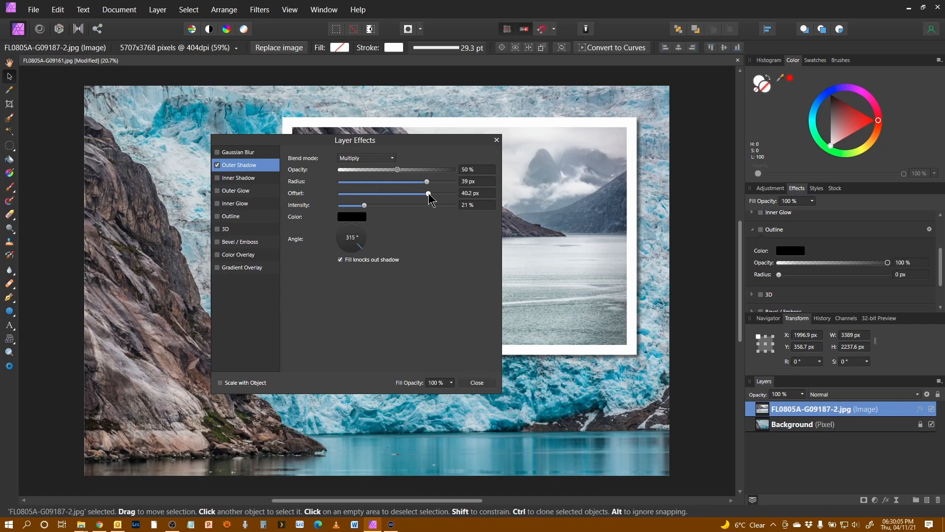
{"action": "left_click_drag", "start_coordinate": [429, 198], "coordinate": [434, 198]}
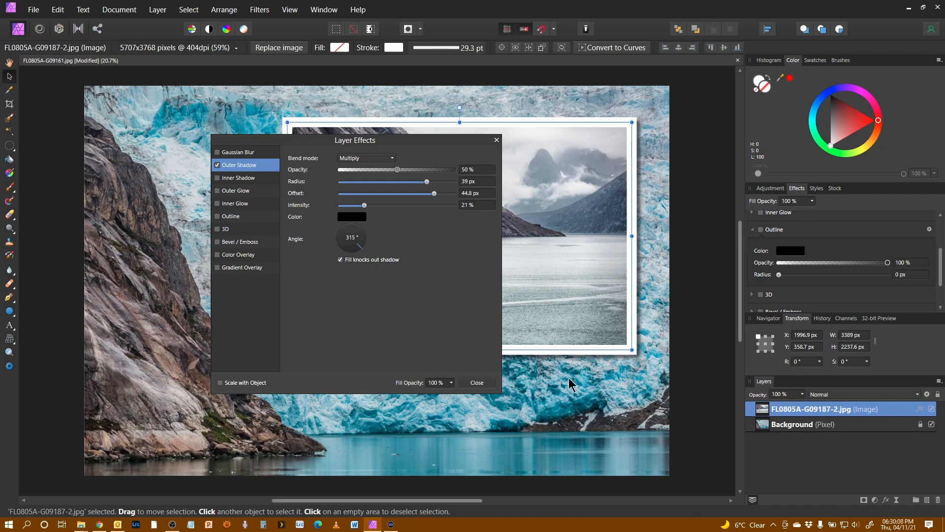
{"action": "left_click", "coordinate": [483, 385]}
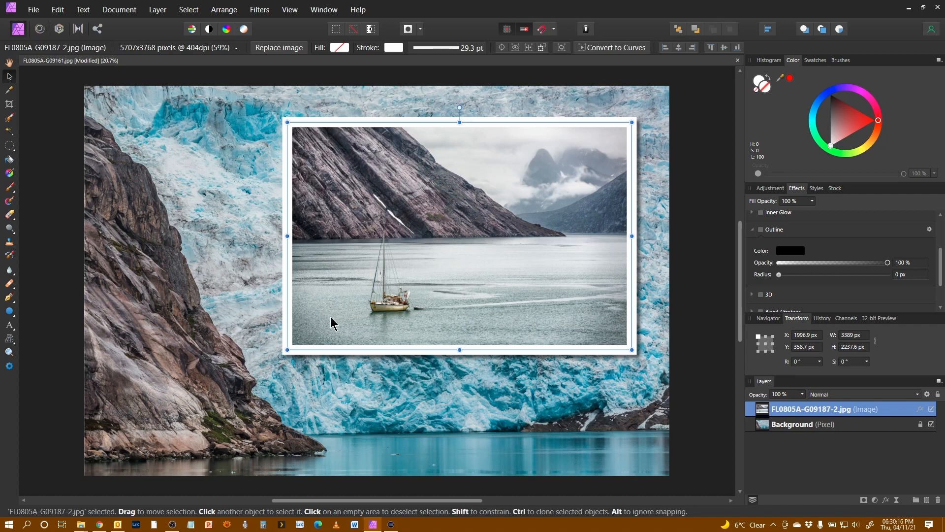
Replace the sailboat photo in the bordered inset with FL0805A-G09196.jpg using the Move tool's image replacement
{"action": "left_click", "coordinate": [13, 65]}
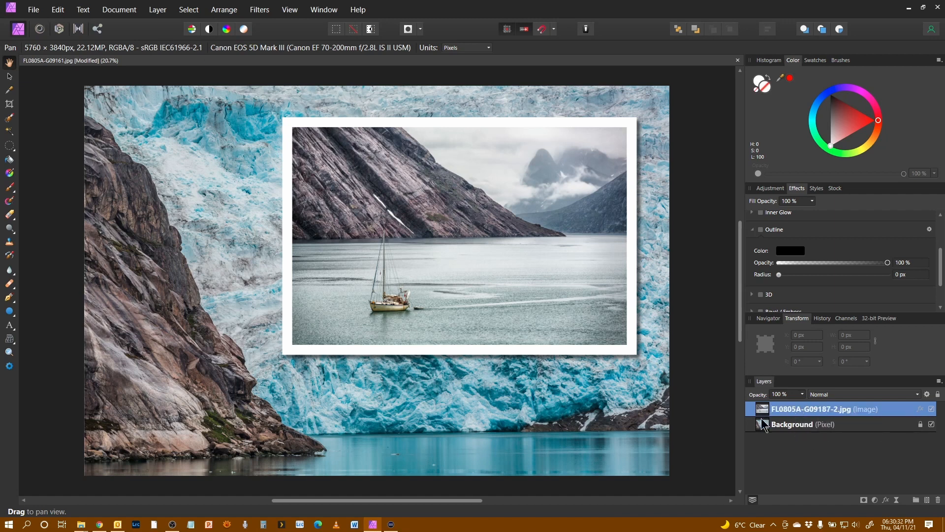
{"action": "key", "text": "v"}
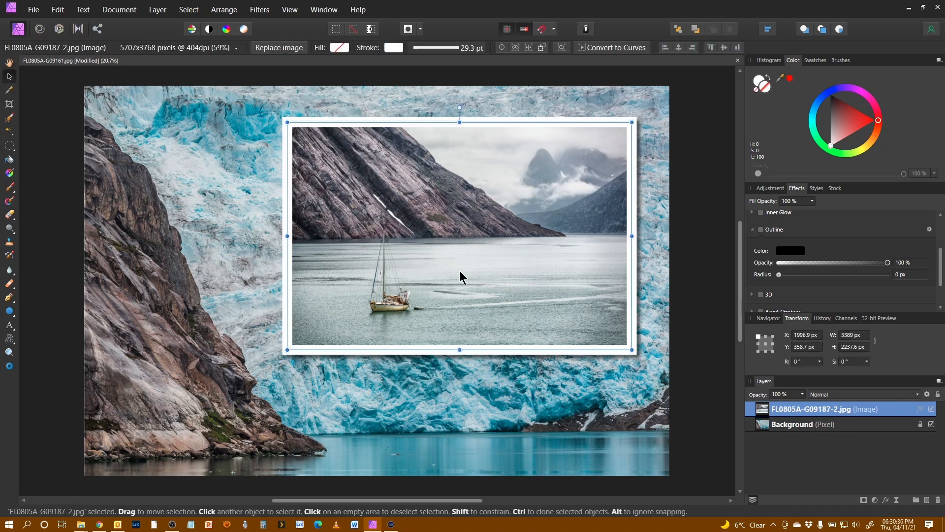
{"action": "left_click", "coordinate": [277, 49]}
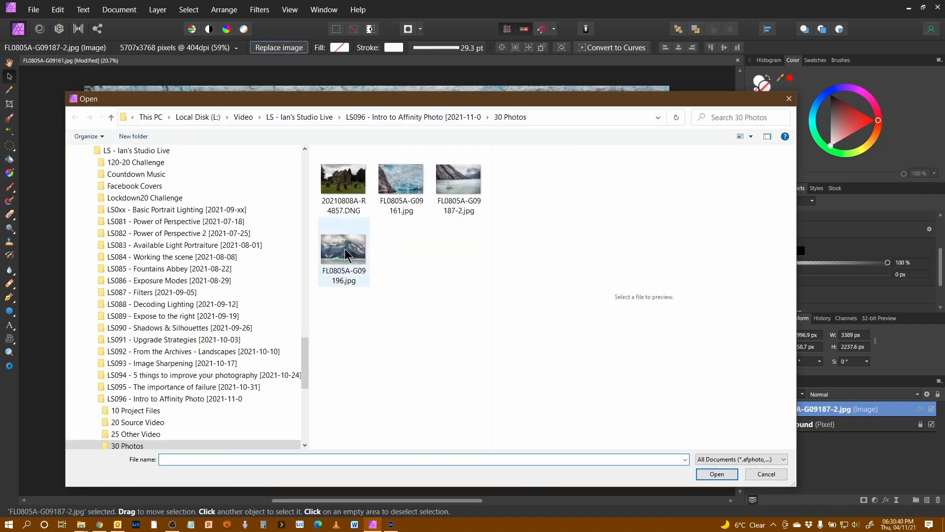
{"action": "left_click", "coordinate": [354, 247]}
{"action": "left_click", "coordinate": [717, 474]}
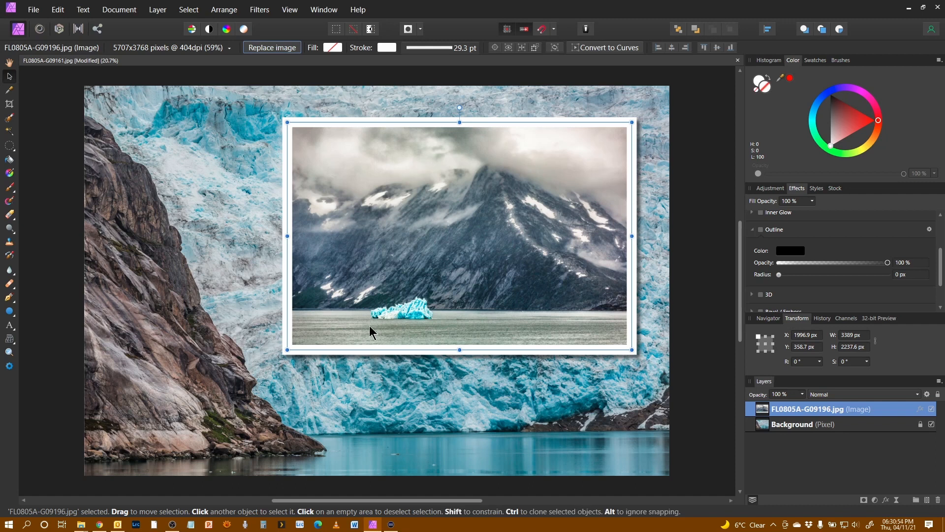
Add a Recolor adjustment directly above the Background layer and move its dialog clear of the lower glacier area
{"action": "left_click", "coordinate": [853, 426]}
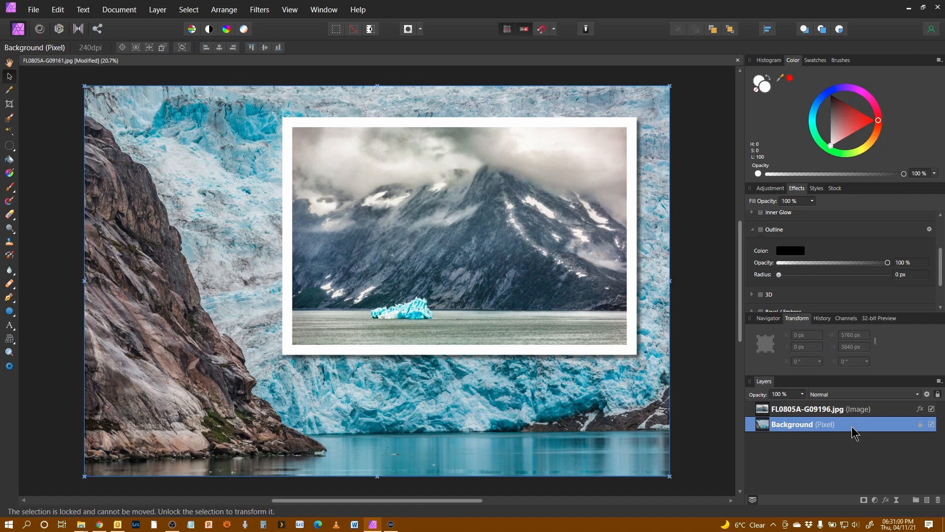
{"action": "left_click", "coordinate": [875, 500]}
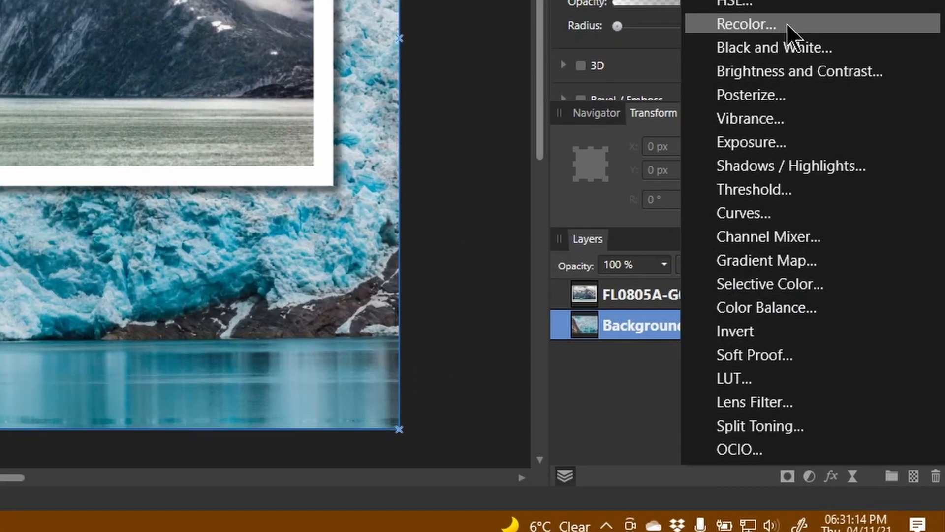
{"action": "left_click", "coordinate": [786, 23]}
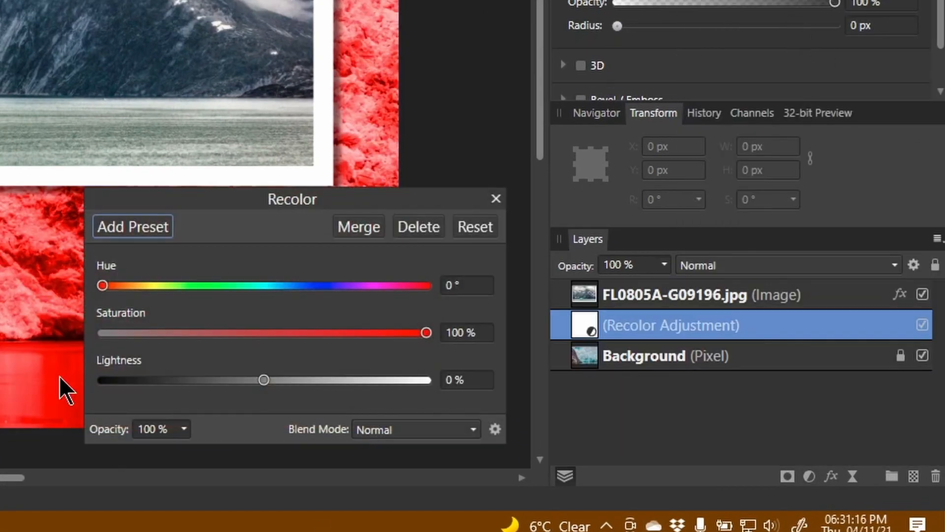
{"action": "left_click_drag", "start_coordinate": [375, 206], "coordinate": [373, 72]}
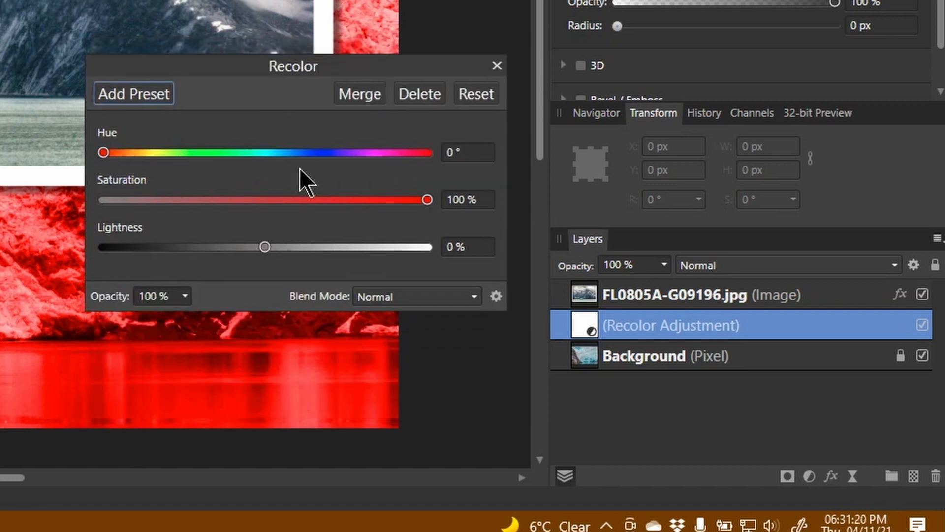
Give the background a sepia tint by setting the Recolor hue to 29.5°, saturation to 17% and lightness to 8%
{"action": "left_click", "coordinate": [138, 154]}
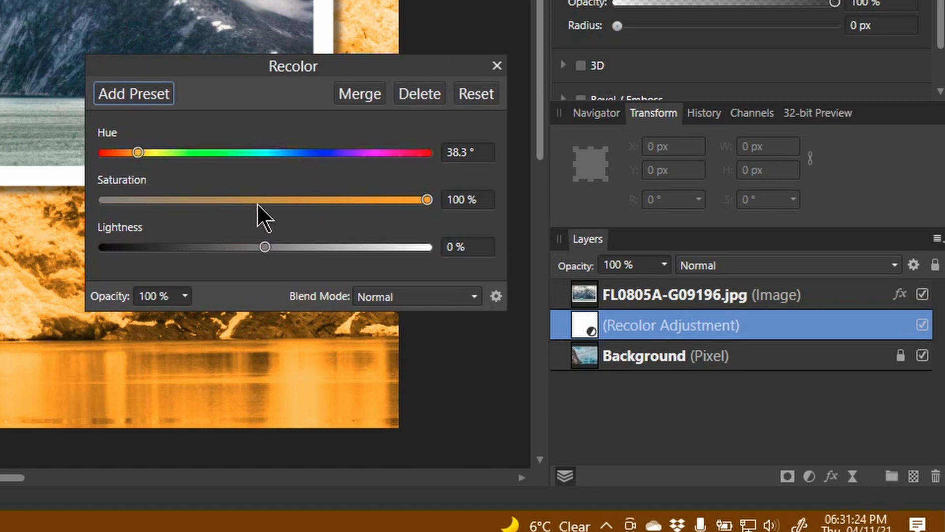
{"action": "left_click_drag", "start_coordinate": [429, 200], "coordinate": [163, 230]}
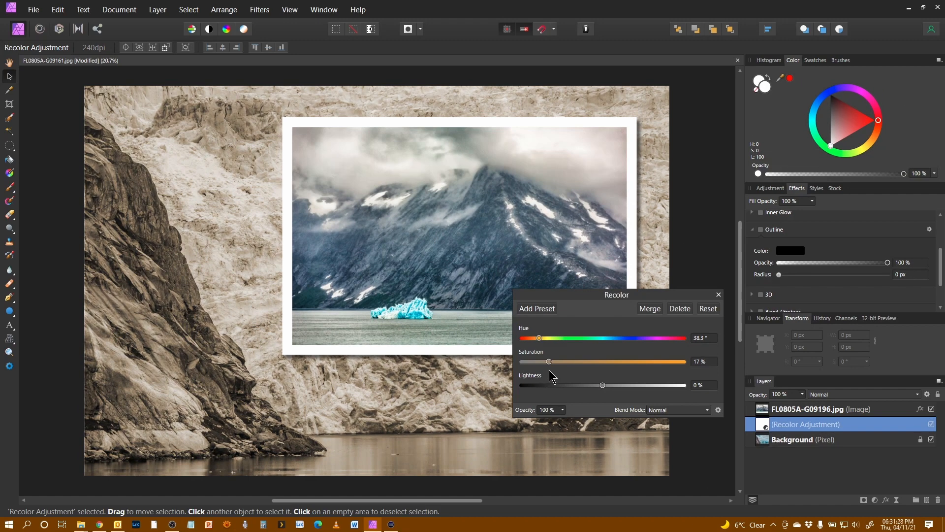
{"action": "left_click_drag", "start_coordinate": [605, 387], "coordinate": [611, 390]}
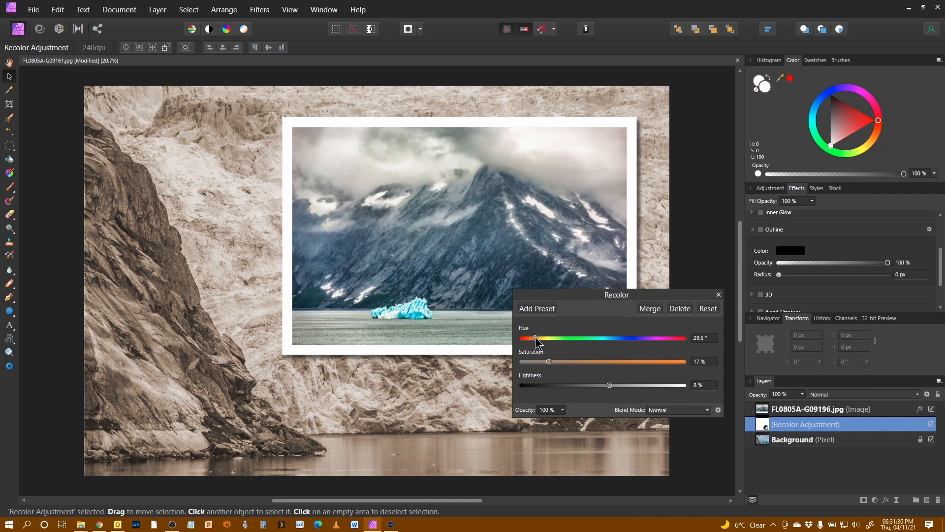
{"action": "left_click", "coordinate": [718, 295]}
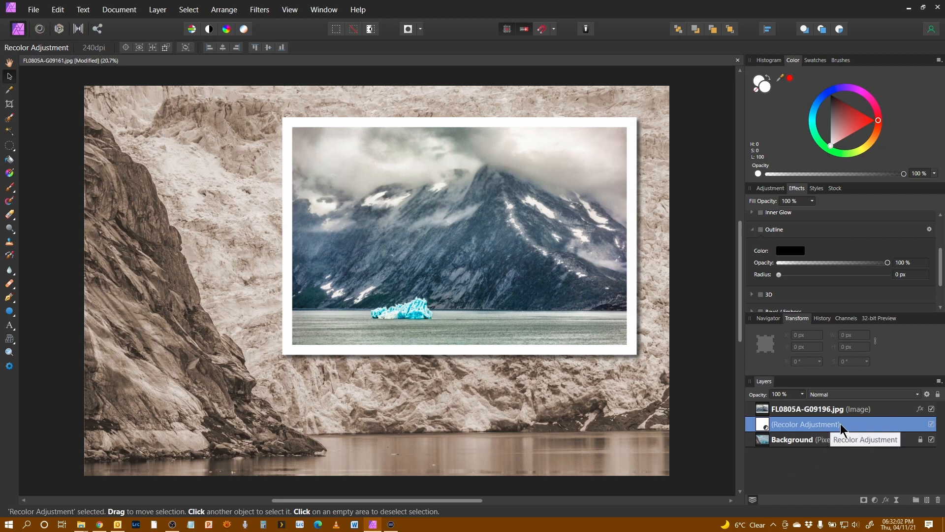
Reopen the Recolor adjustment, try blue and green tints on the background, and settle on a hue of 33.9°
{"action": "double_click", "coordinate": [764, 426]}
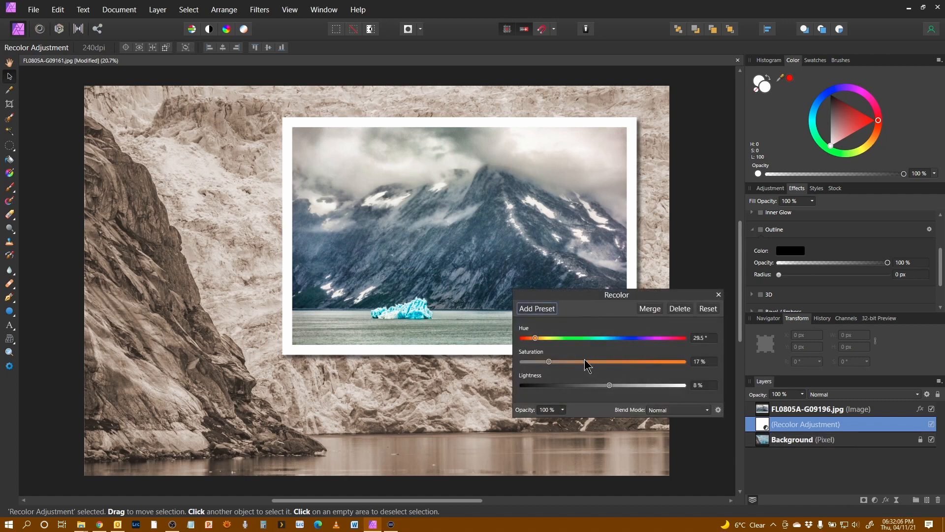
{"action": "left_click", "coordinate": [628, 339]}
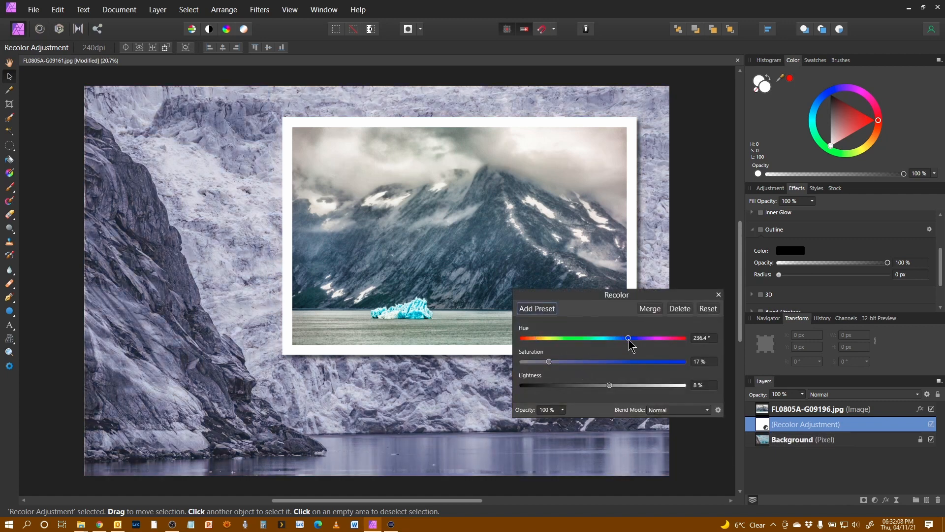
{"action": "left_click", "coordinate": [576, 338]}
{"action": "left_click", "coordinate": [678, 338]}
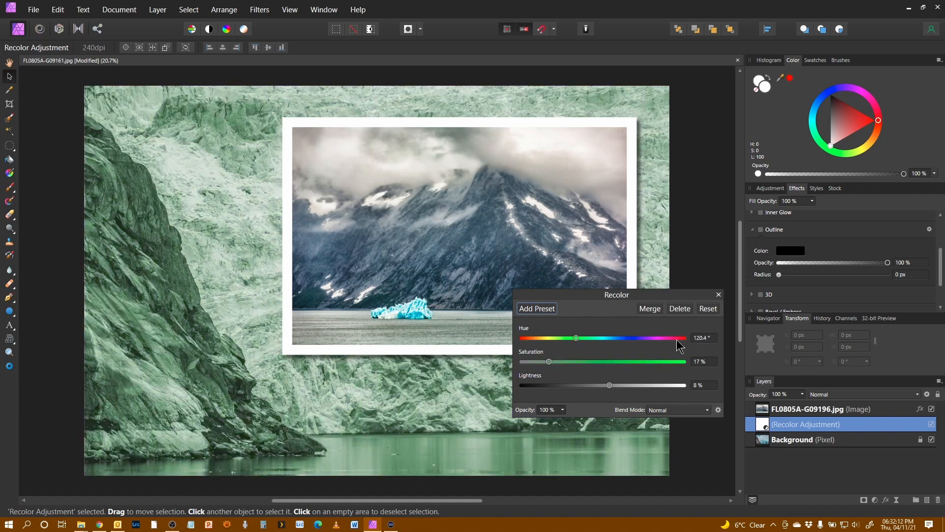
{"action": "left_click", "coordinate": [538, 338]}
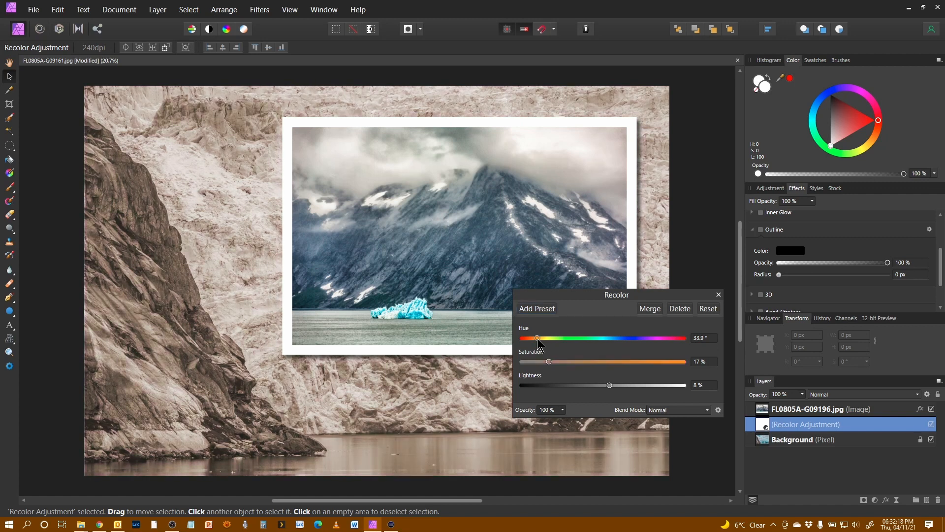
{"action": "left_click", "coordinate": [718, 295]}
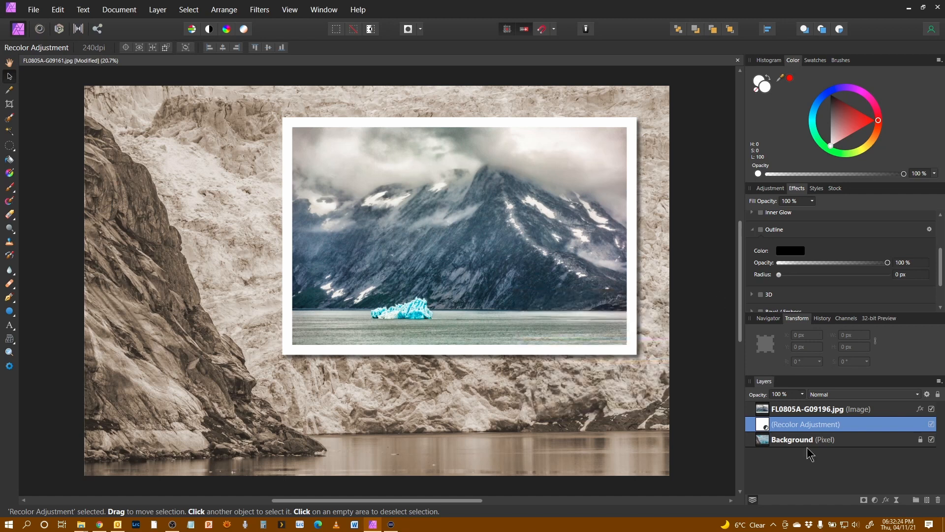
Add a Black & White adjustment above the inset image layer with cyan at 42% and blue at 29%
{"action": "left_click", "coordinate": [836, 414]}
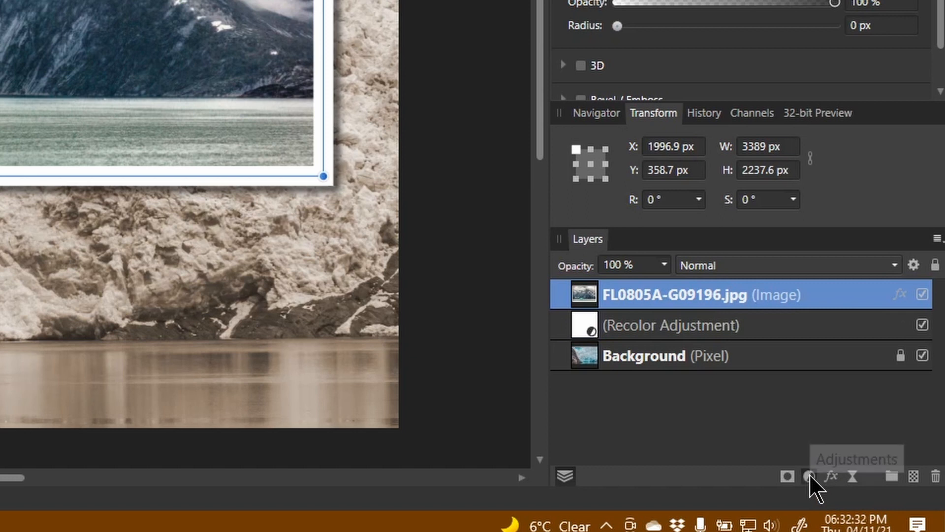
{"action": "left_click", "coordinate": [809, 474]}
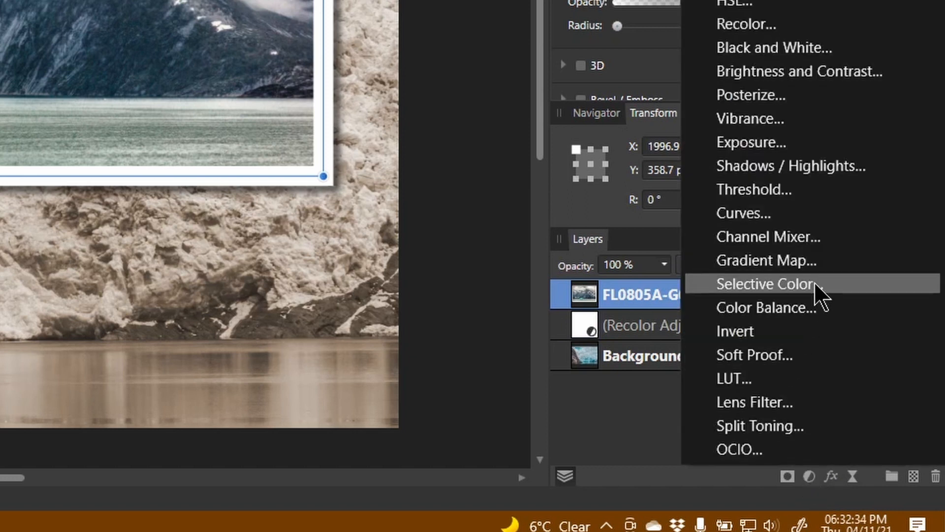
{"action": "left_click", "coordinate": [794, 49]}
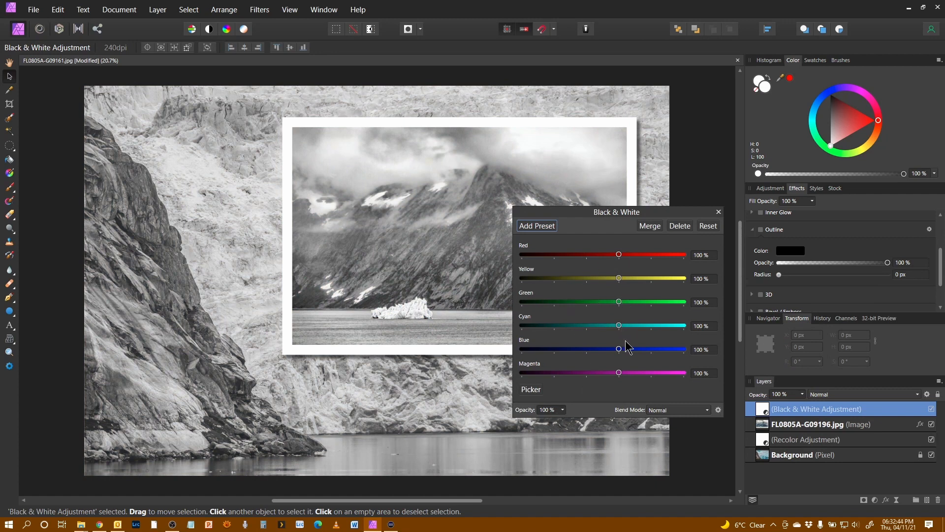
{"action": "left_click_drag", "start_coordinate": [619, 326], "coordinate": [596, 352]}
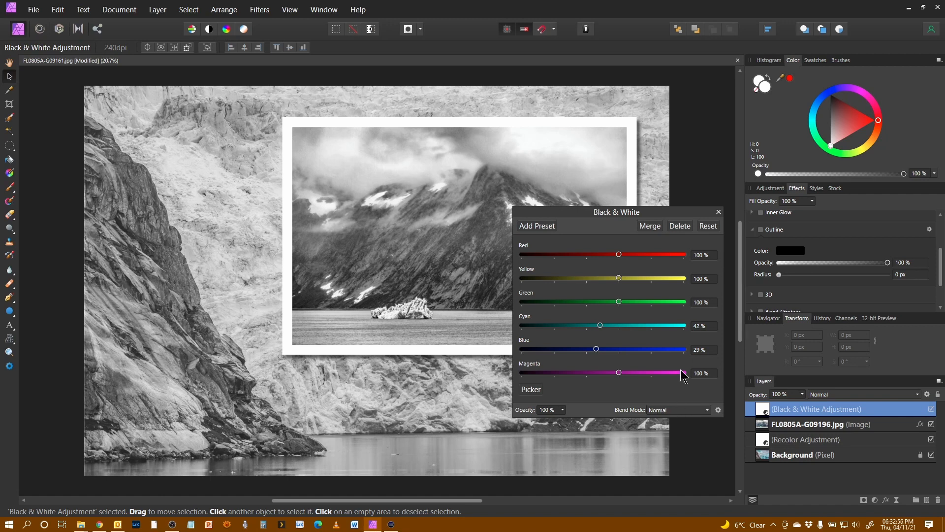
{"action": "left_click", "coordinate": [718, 213]}
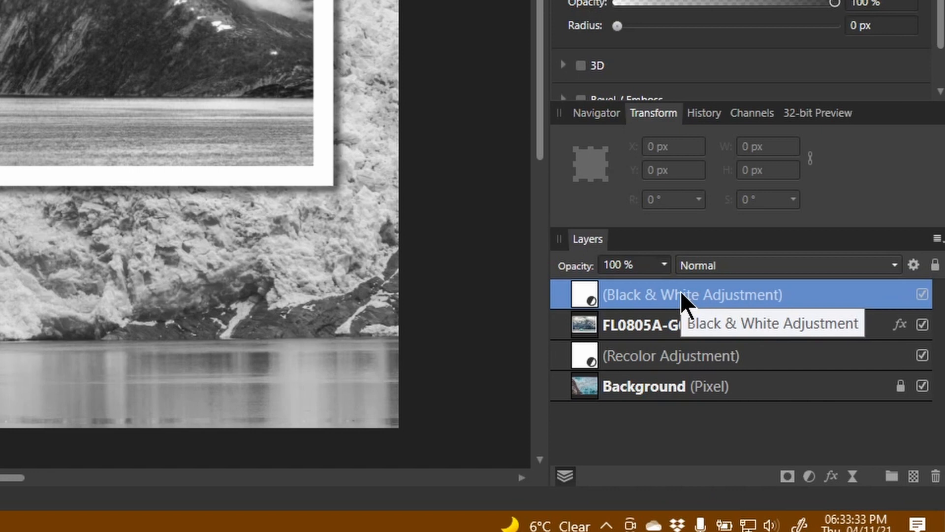
Mask the Black & White adjustment to the inset image layer below it and expand that layer to show the nested adjustment
{"action": "right_click", "coordinate": [587, 300]}
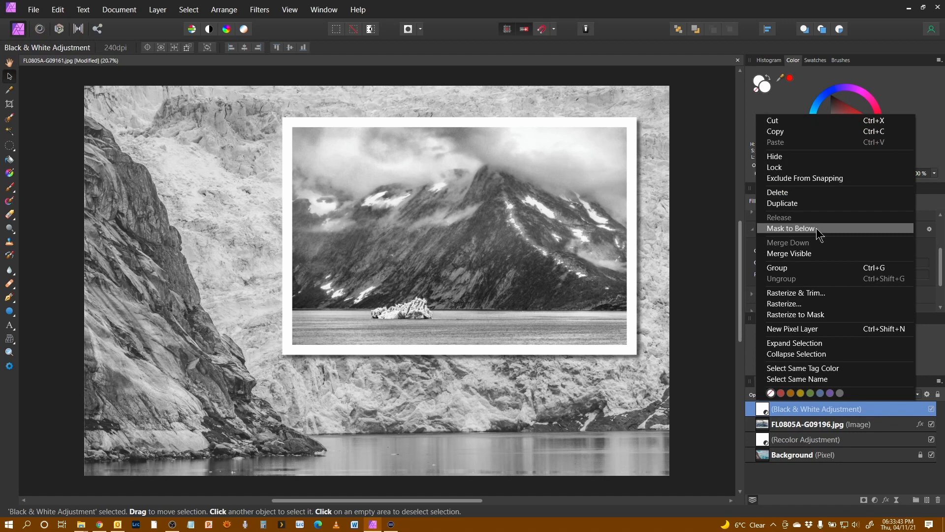
{"action": "left_click", "coordinate": [787, 228]}
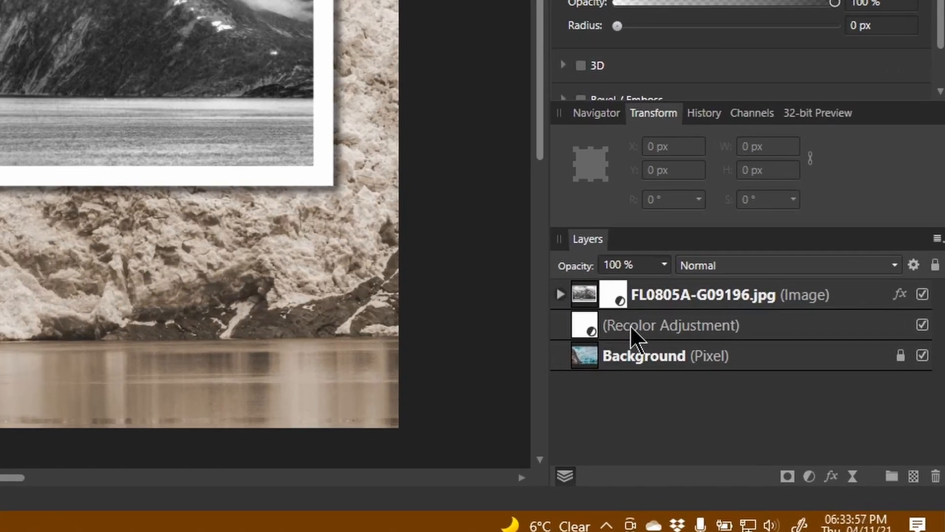
{"action": "left_click", "coordinate": [559, 295]}
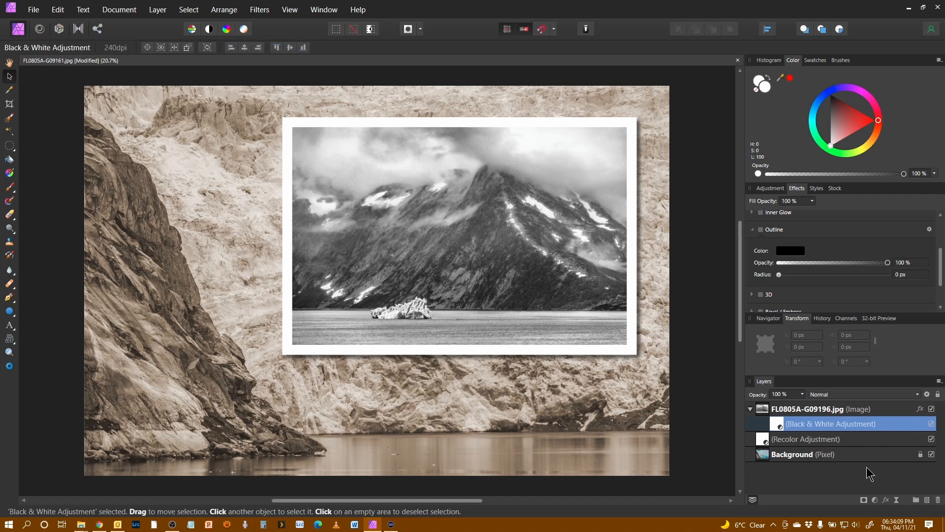
Replace the inset's mountain photo with FL0805A-G09187-2.jpg, keeping the nested adjustment and the layer's name
{"action": "left_click", "coordinate": [827, 413]}
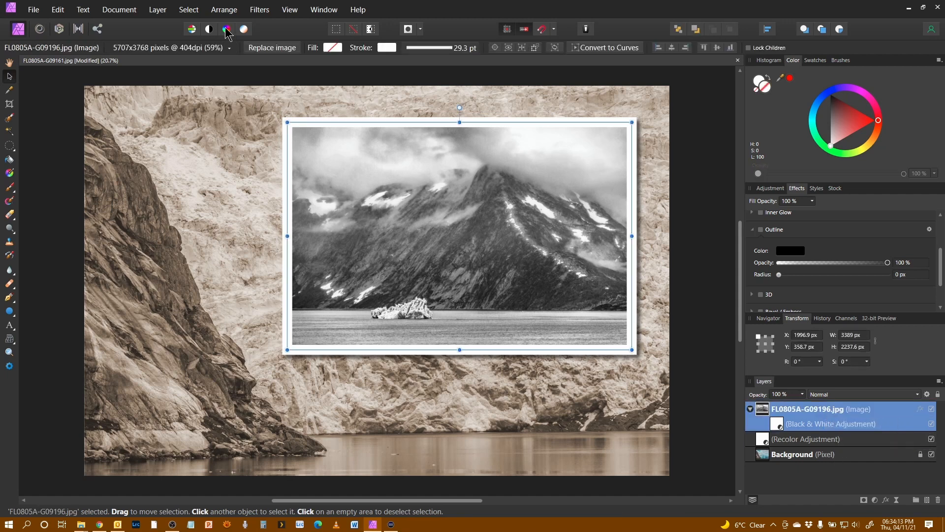
{"action": "left_click", "coordinate": [270, 49]}
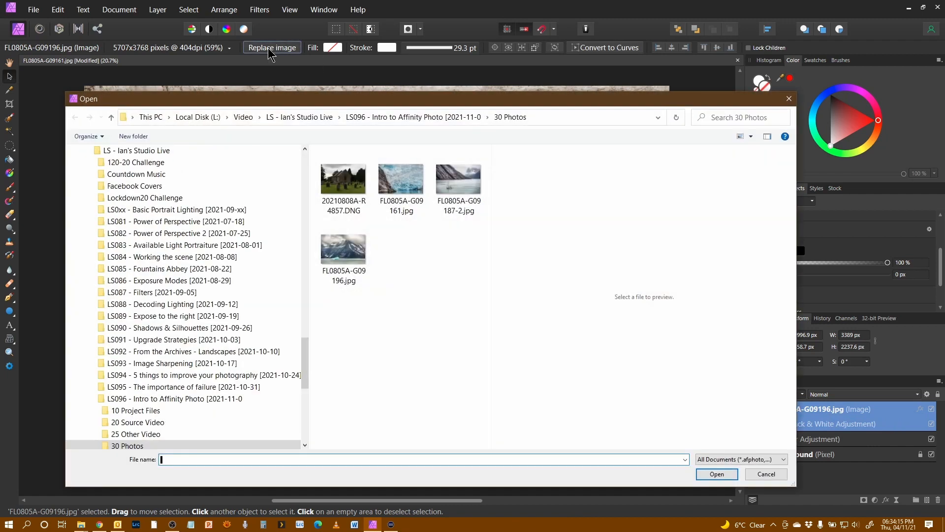
{"action": "left_click", "coordinate": [461, 184]}
{"action": "left_click", "coordinate": [718, 475]}
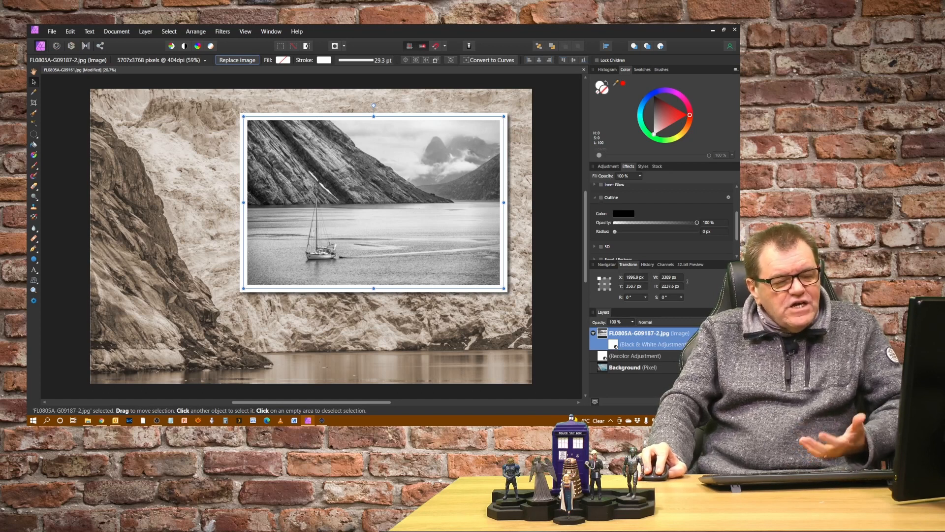
{"action": "double_click", "coordinate": [668, 334]}
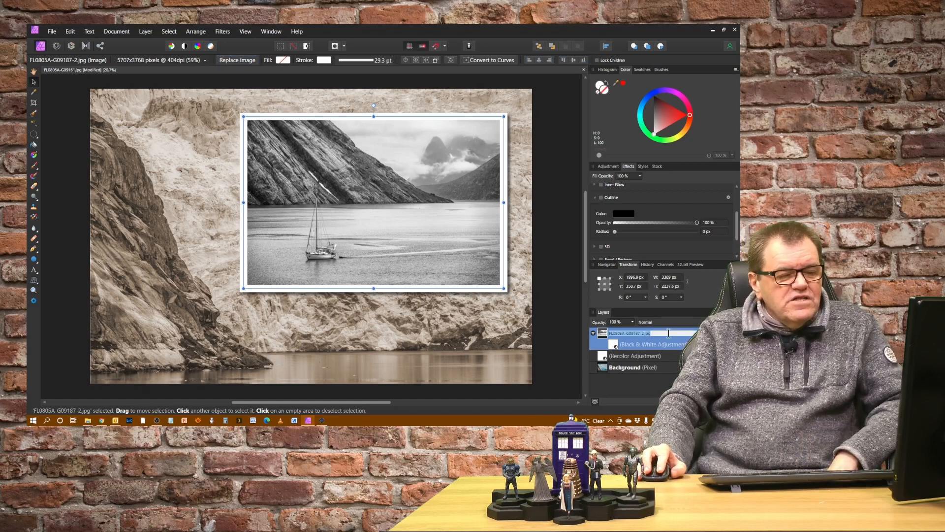
{"action": "left_click", "coordinate": [675, 377]}
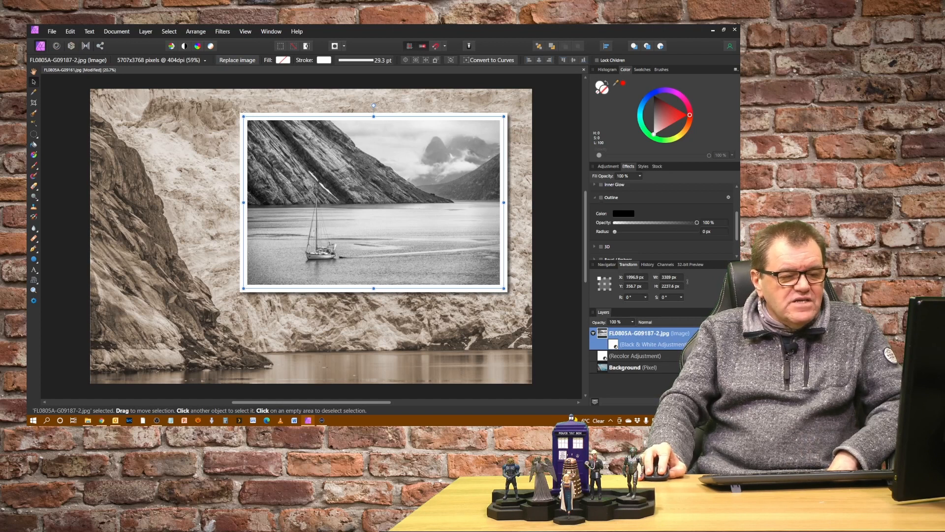